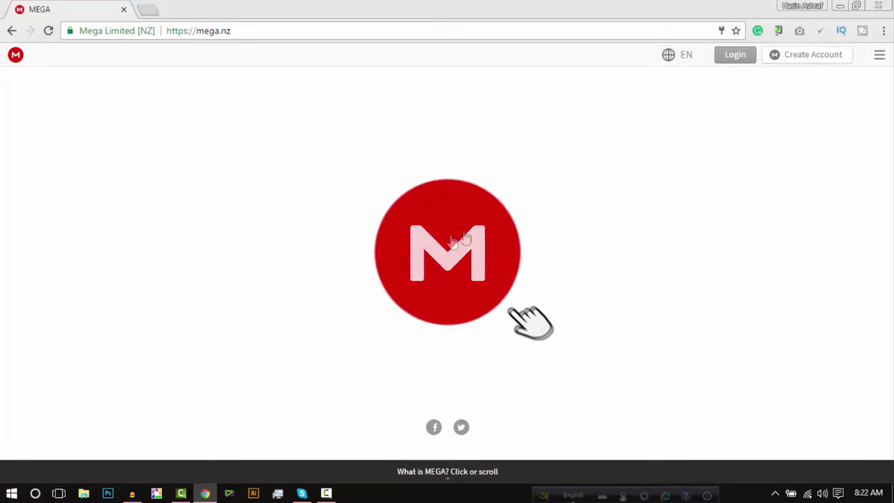
# Step: Open MEGA's Create Account form and enter the user's first and last name
pyautogui.click(799, 59)
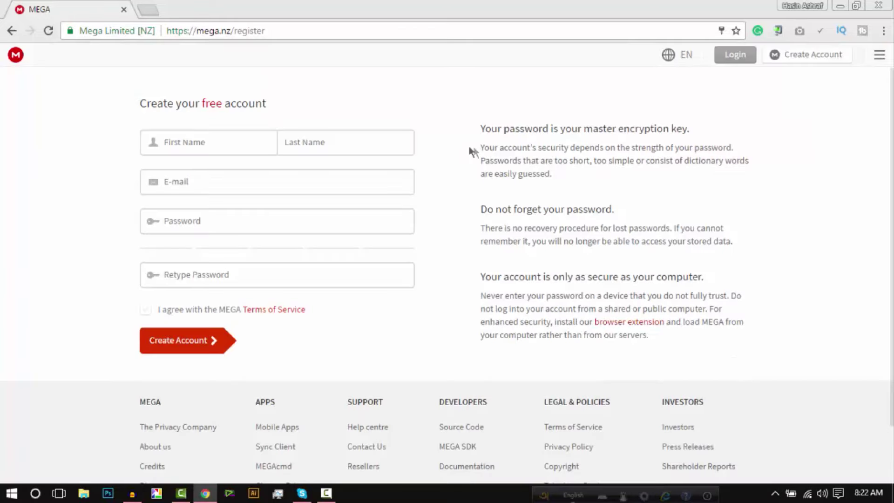
pyautogui.click(224, 145)
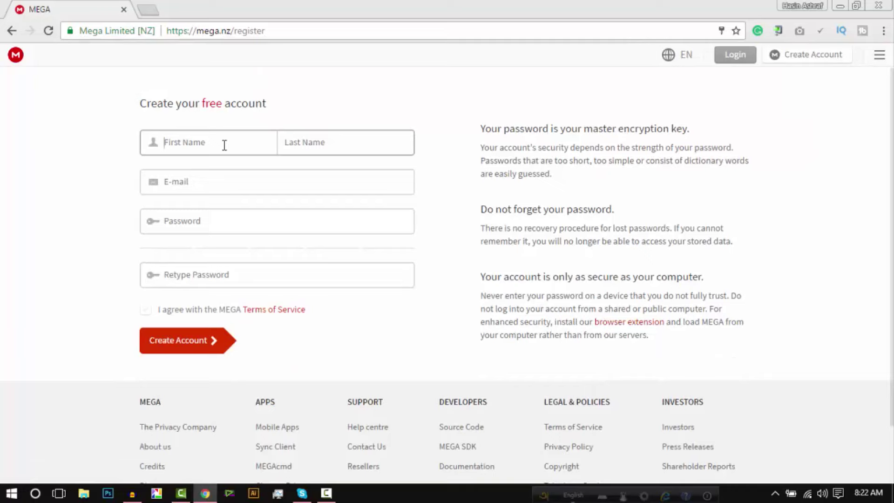
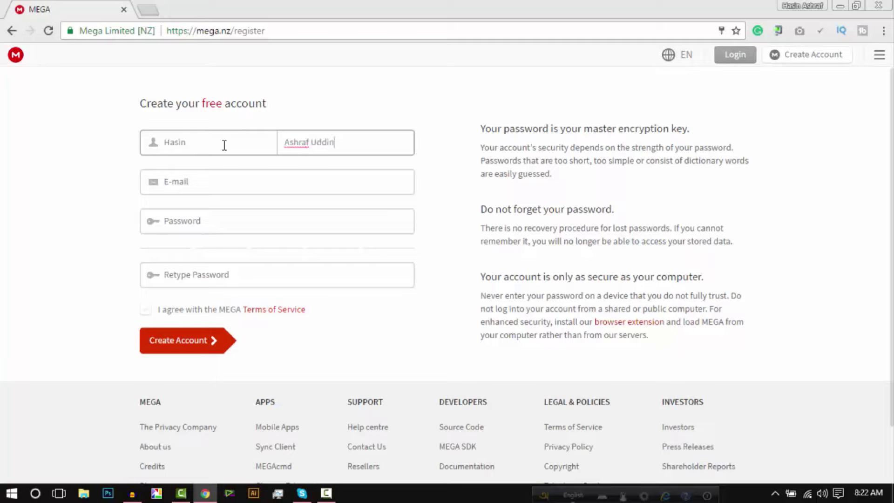
# Step: Accept and correct the suggested e-mail address, then replace the autofilled password
pyautogui.click(211, 184)
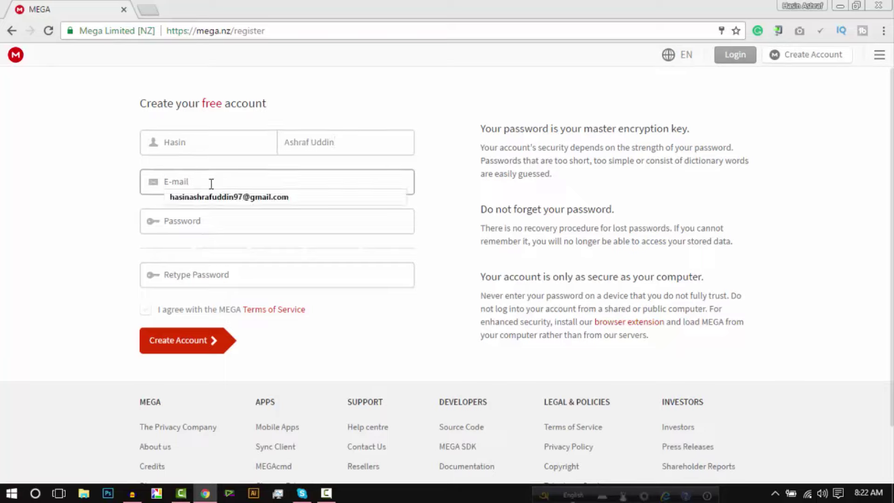
pyautogui.press('Down')
pyautogui.press('Return')
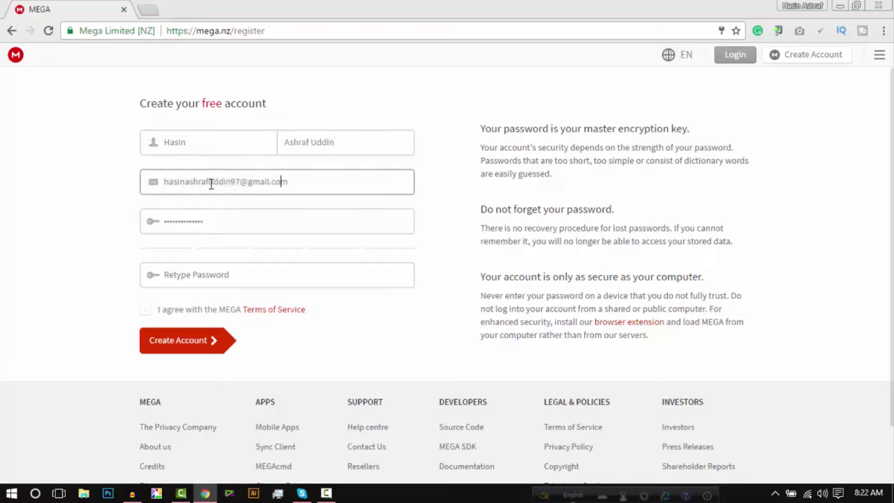
pyautogui.press('BackSpace')
pyautogui.press('BackSpace')
pyautogui.moveTo(227, 219); pyautogui.dragTo(2, 220)
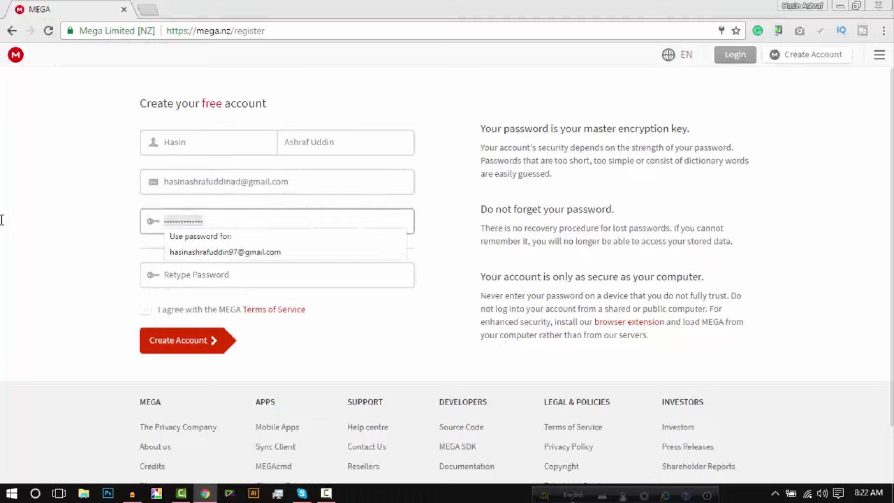
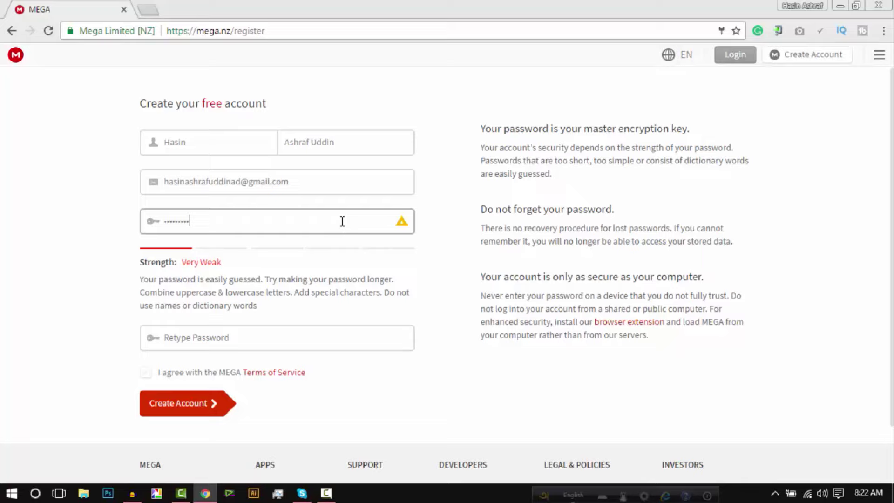
# Step: Retype a new account password and fill in the password confirmation field
pyautogui.moveTo(309, 219); pyautogui.dragTo(82, 219)
pyautogui.moveTo(404, 225)
pyautogui.write('a')
pyautogui.moveTo(186, 228); pyautogui.dragTo(2, 222)
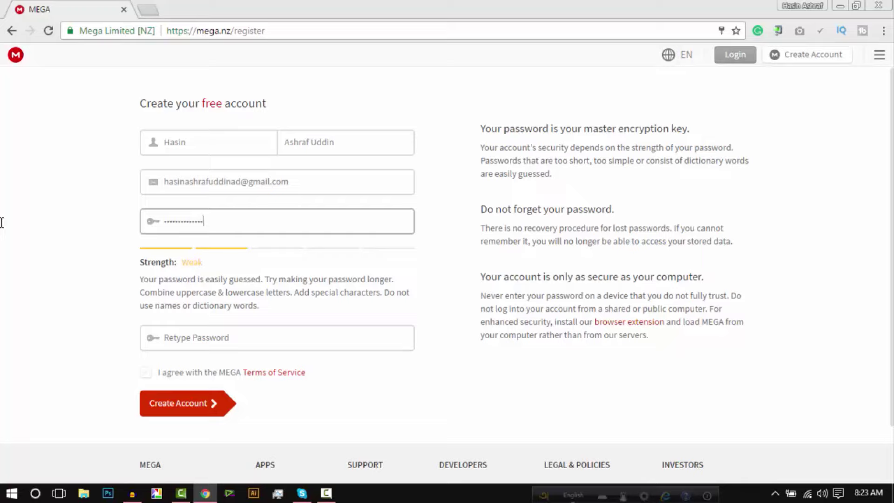
pyautogui.click(222, 342)
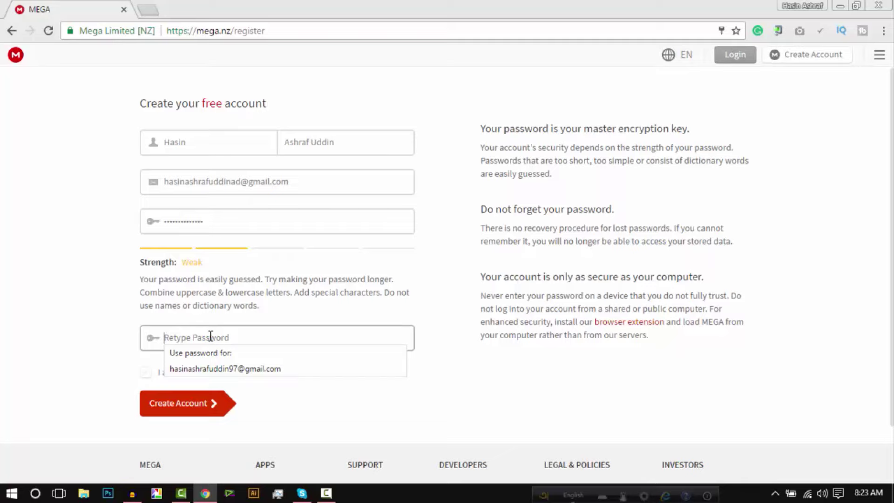
pyautogui.write('aaaa')
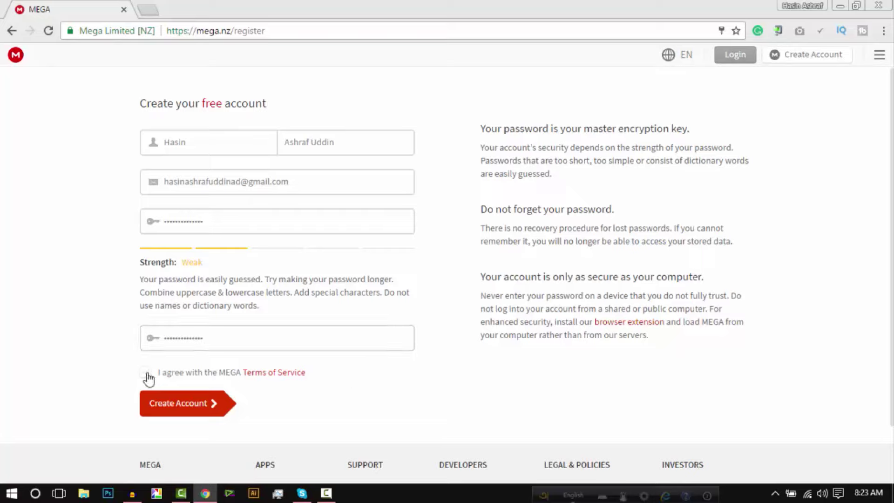
# Step: Submit the MEGA registration, decline saving the password, and load Google in a new tab
pyautogui.click(188, 416)
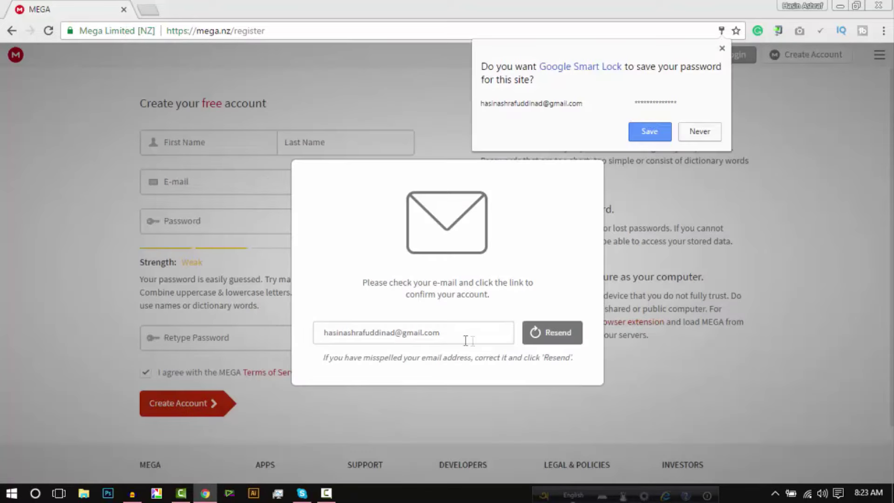
pyautogui.click(659, 134)
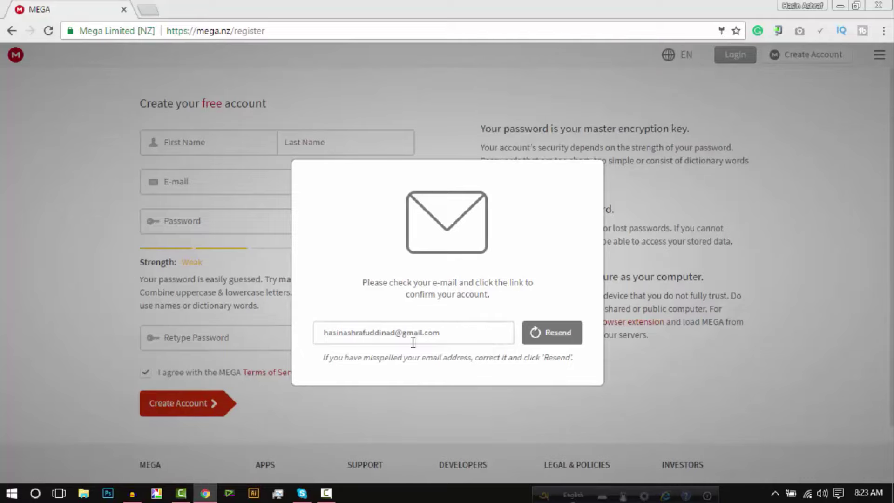
pyautogui.click(150, 8)
pyautogui.click(117, 52)
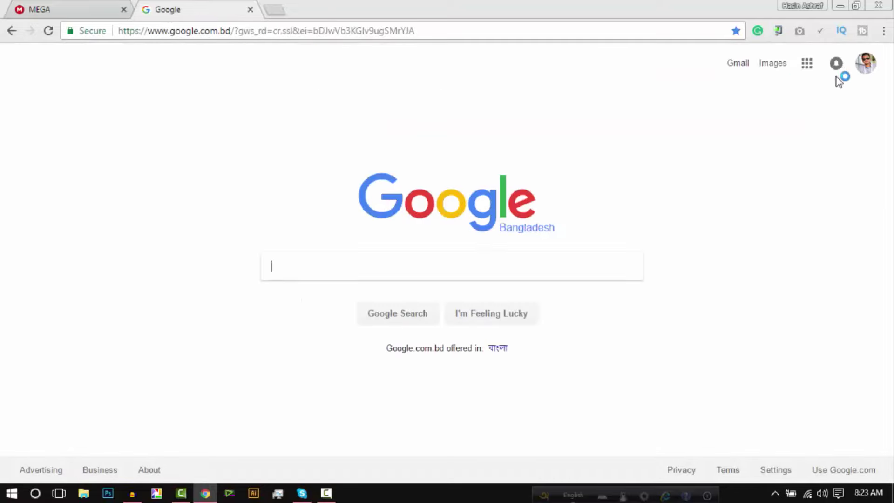
# Step: Sign out of Google, sign in with the account that received MEGA's e-mail, and open Gmail
pyautogui.click(869, 69)
pyautogui.click(846, 188)
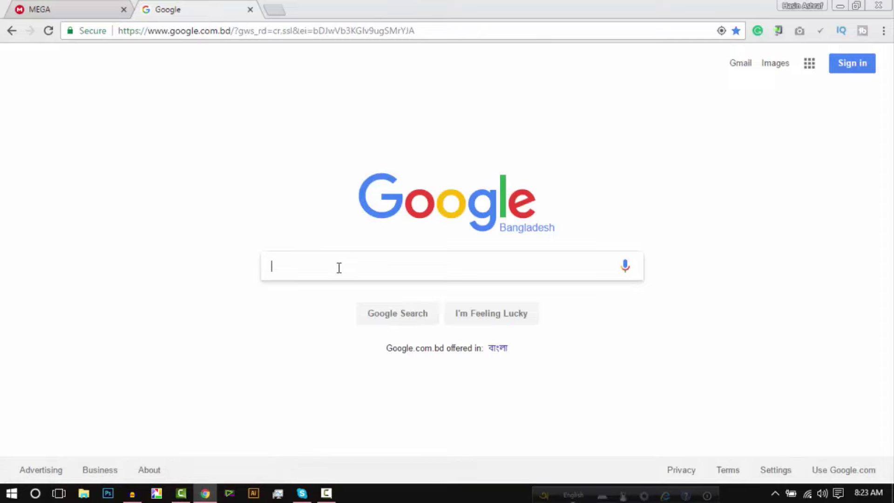
pyautogui.click(834, 64)
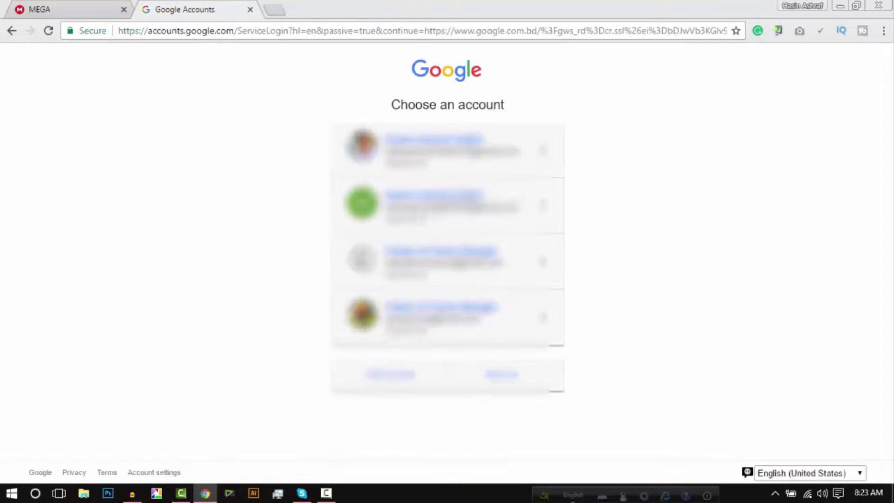
pyautogui.click(409, 216)
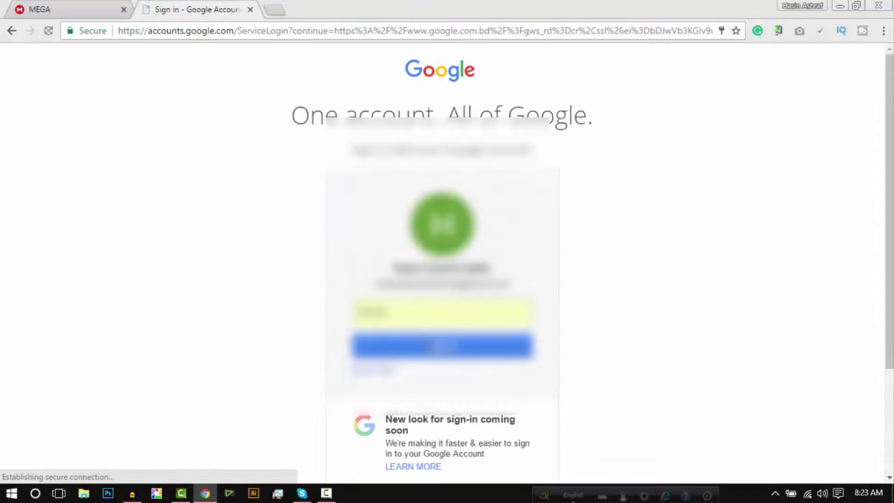
pyautogui.click(433, 356)
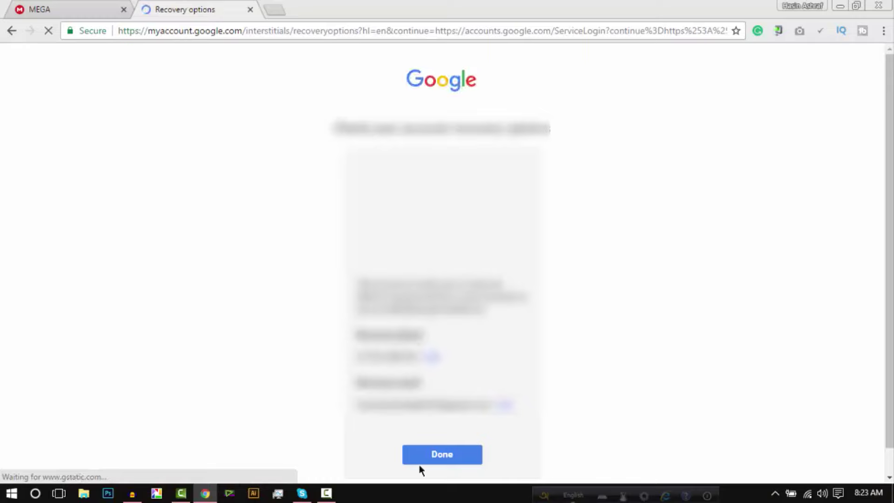
pyautogui.click(420, 454)
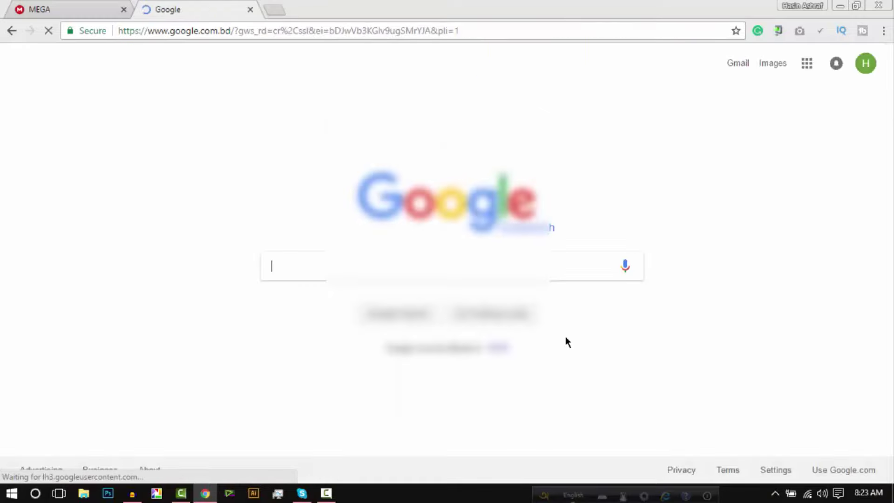
pyautogui.click(736, 65)
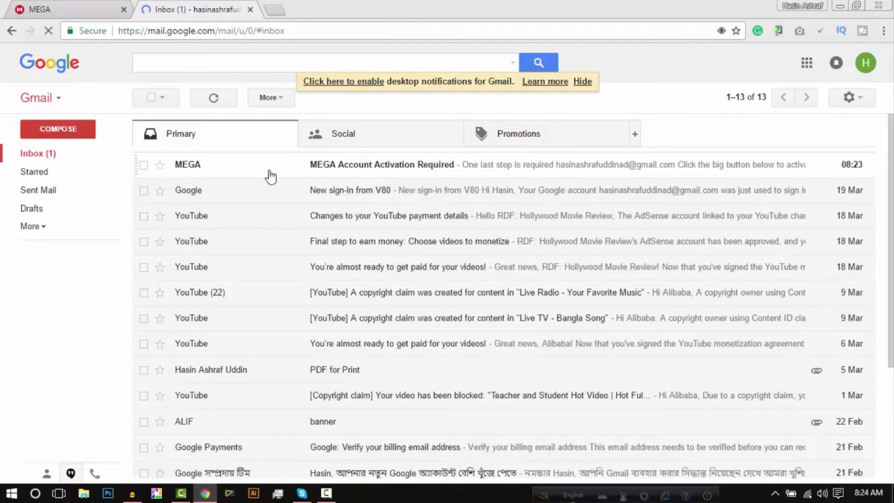
# Step: Activate the MEGA account from the 'MEGA Account Activation Required' e-mail and confirm with its password
pyautogui.click(322, 169)
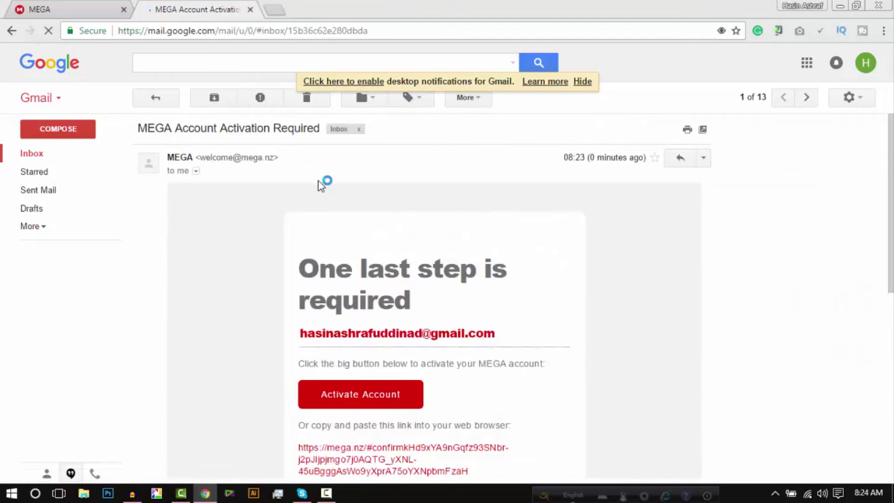
pyautogui.scroll(-3, 368, 286)
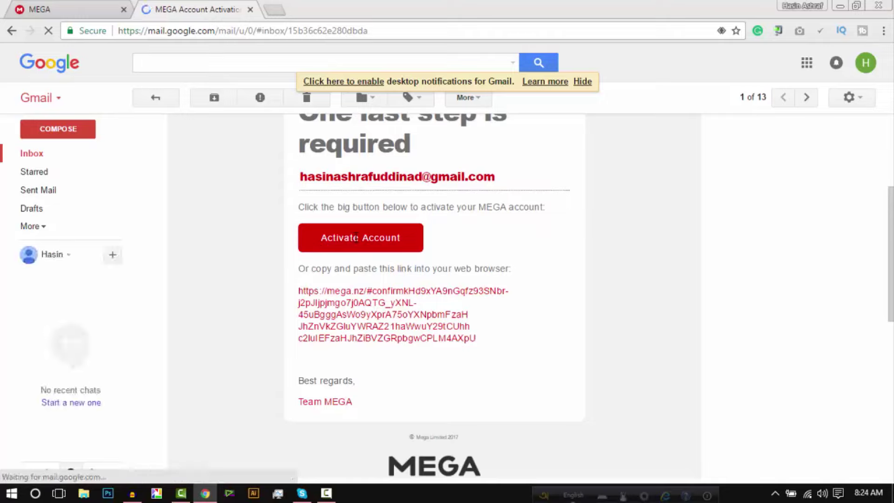
pyautogui.click(337, 244)
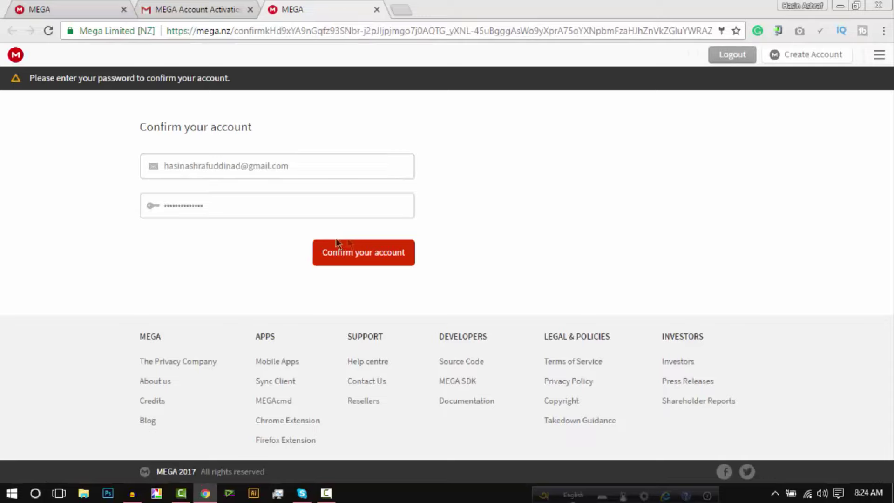
pyautogui.click(361, 257)
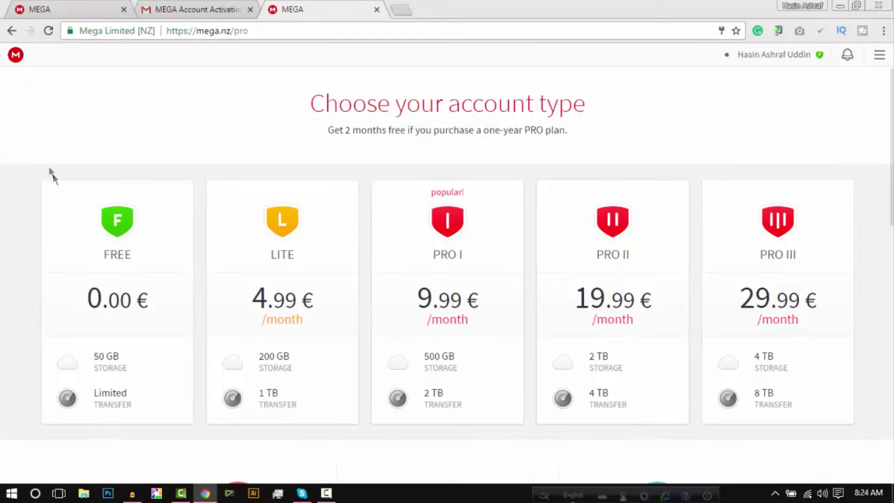
# Step: Choose the FREE plan on MEGA's pricing page and go to the 50 GB account dashboard
pyautogui.scroll(-10, 560, 239)
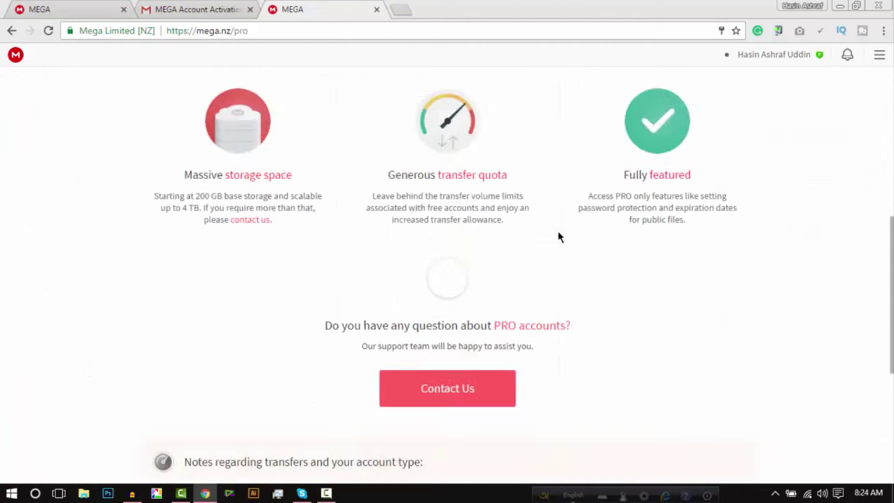
pyautogui.scroll(10, 559, 237)
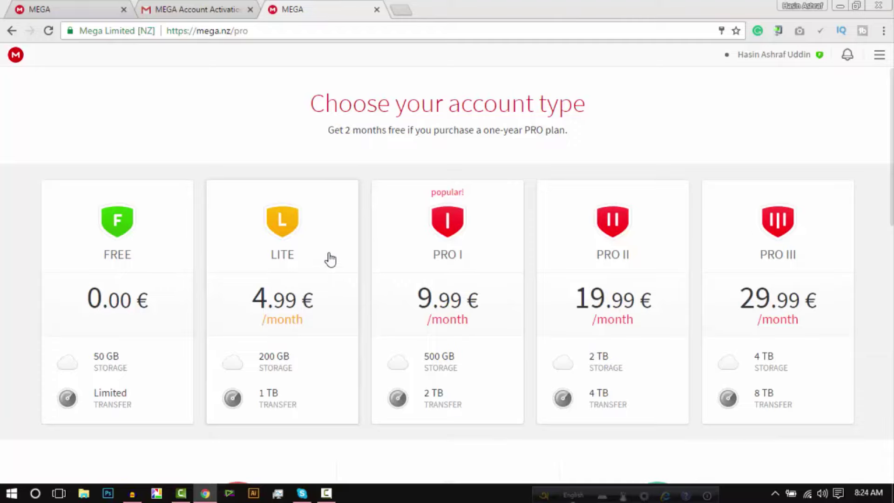
pyautogui.click(107, 232)
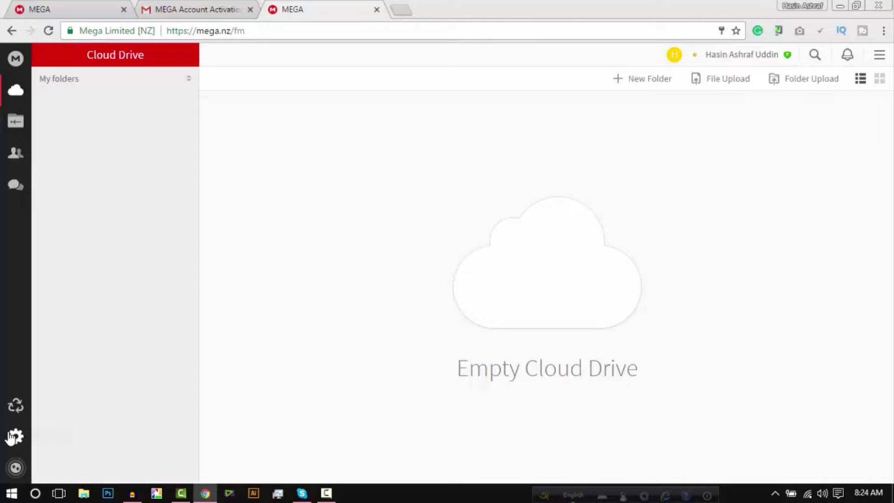
pyautogui.click(16, 67)
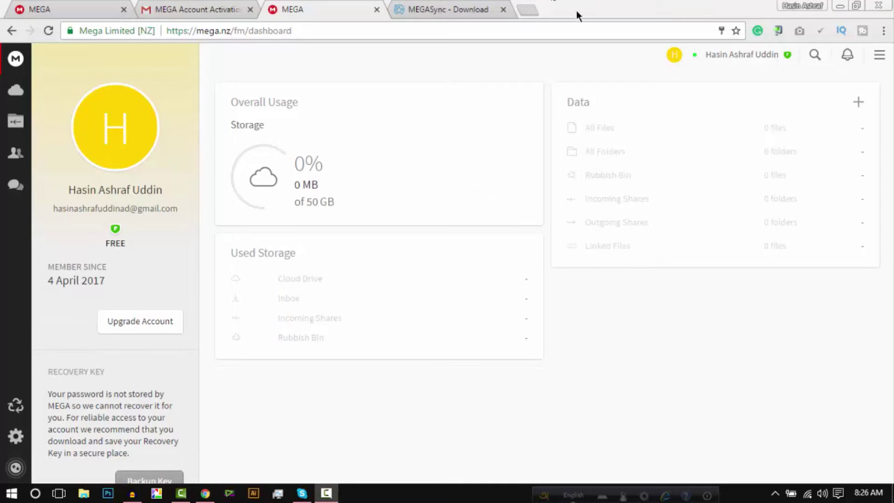
# Step: Go to the Sync Client page via the main menu's Apps section
pyautogui.click(880, 59)
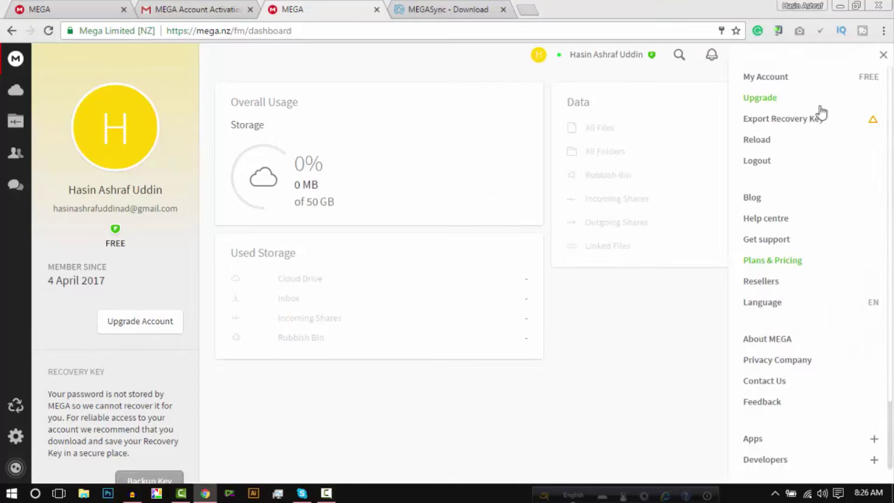
pyautogui.click(760, 446)
pyautogui.scroll(-3, 773, 410)
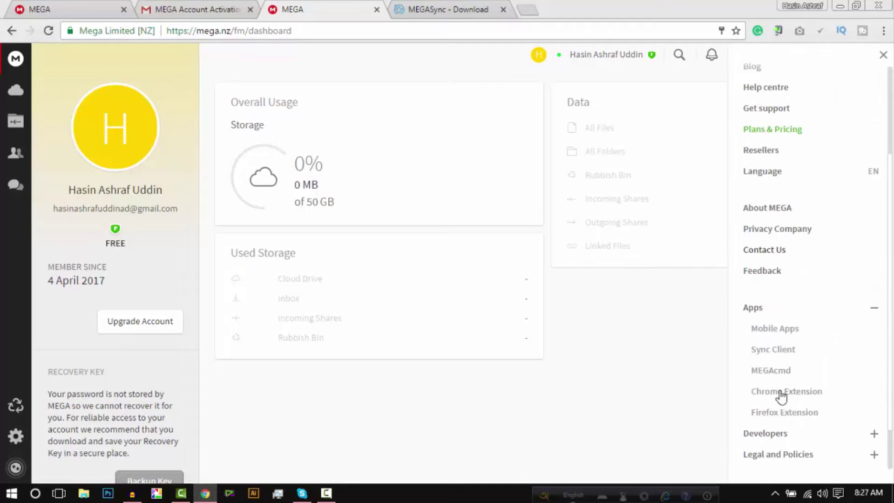
pyautogui.click(800, 360)
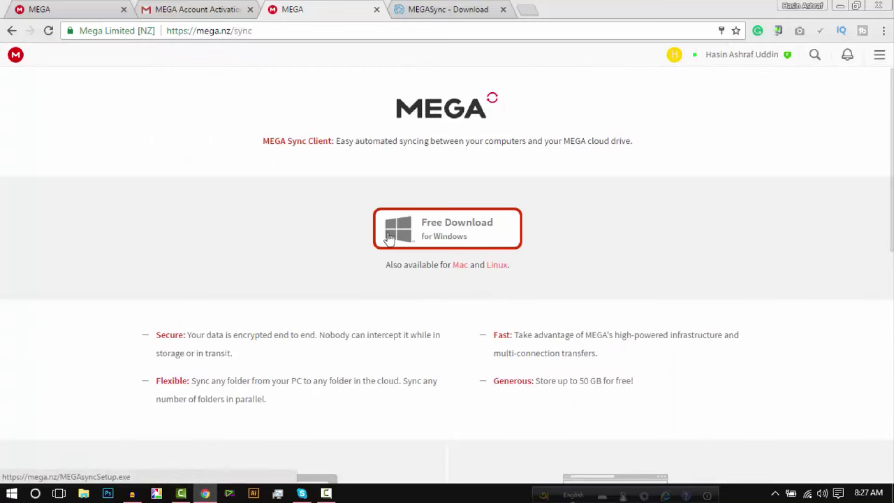
# Step: Download the Windows sync client installer and track it on Chrome's Downloads page
pyautogui.click(476, 232)
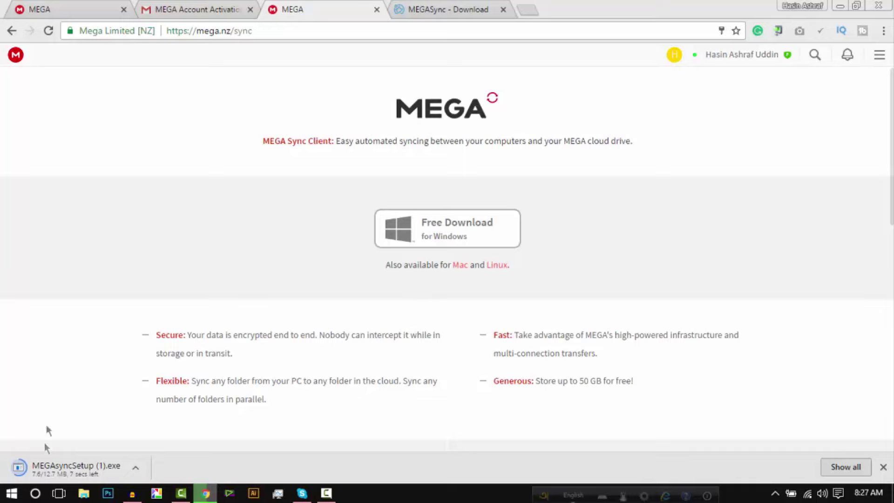
pyautogui.click(832, 468)
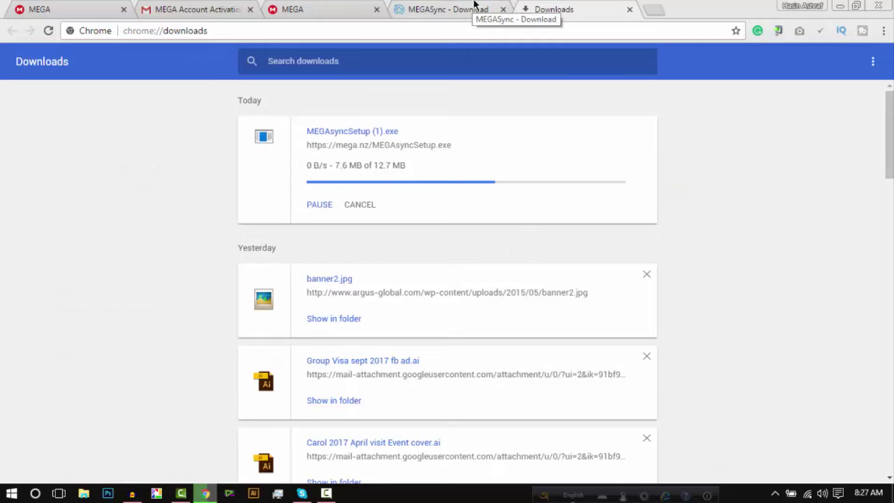
pyautogui.click(475, 4)
# Step: Close the extra tab, show the installer in its folder, and launch MEGAsyncSetup (2) from the desktop
pyautogui.hotkey('ctrl', 'w')
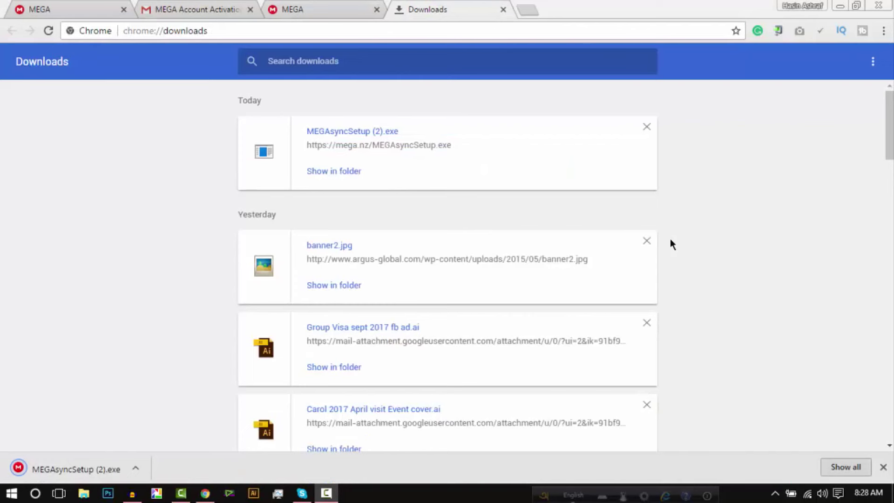
pyautogui.click(322, 172)
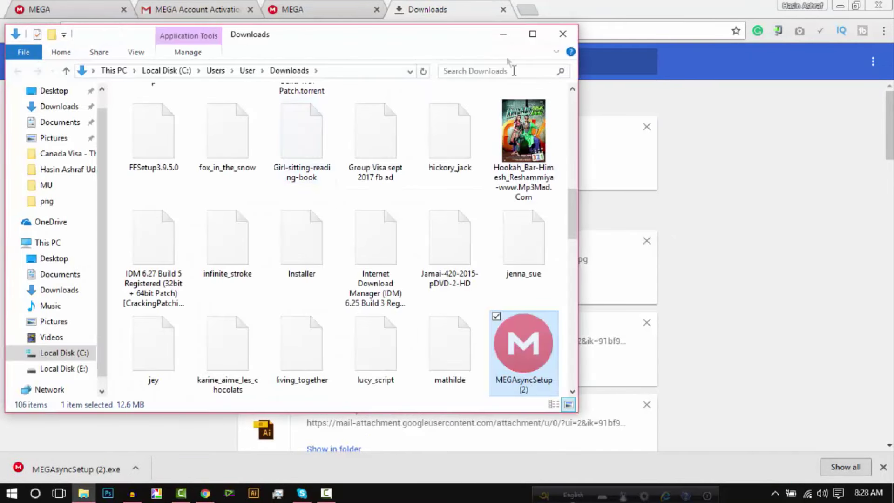
pyautogui.click(503, 34)
pyautogui.click(844, 6)
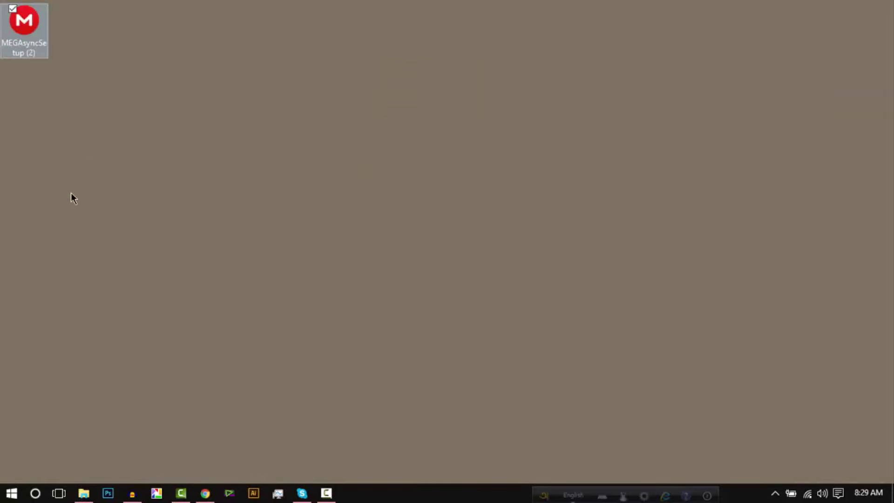
pyautogui.doubleClick(12, 26)
# Step: Install MEGAsync 3.0.1 just for the current user, accepting the license, and run it
pyautogui.click(446, 279)
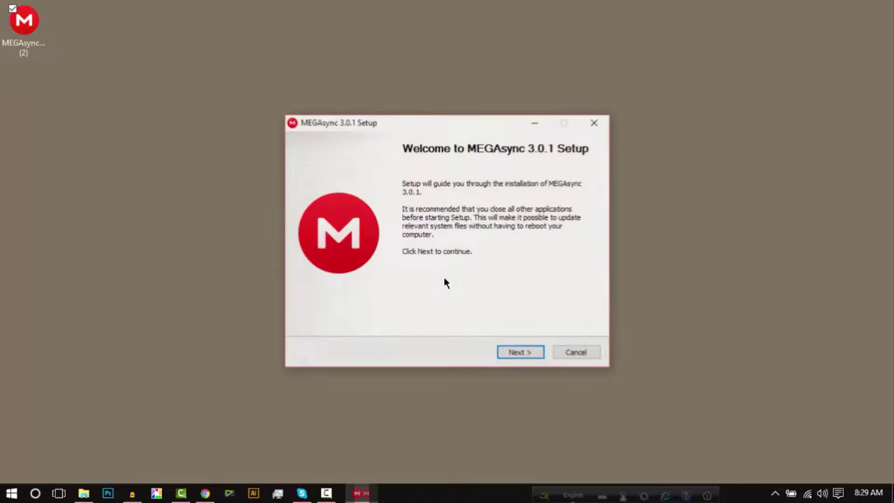
pyautogui.click(523, 355)
pyautogui.click(524, 356)
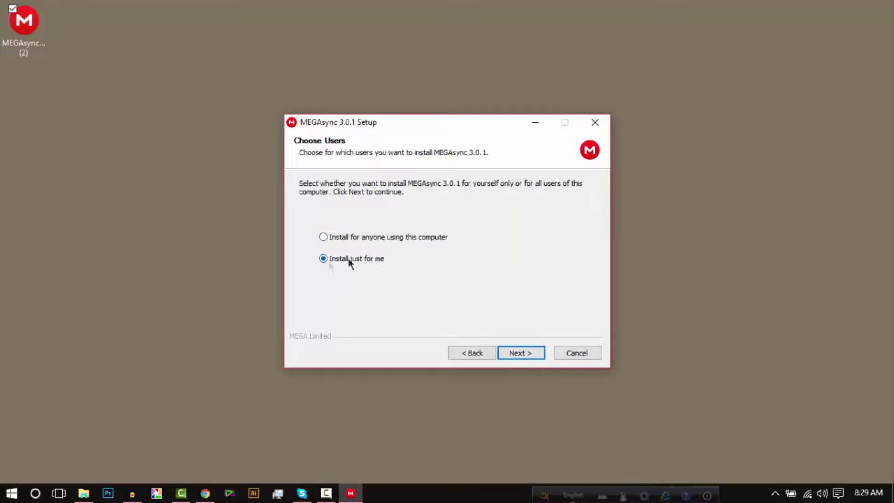
pyautogui.click(524, 354)
pyautogui.click(523, 354)
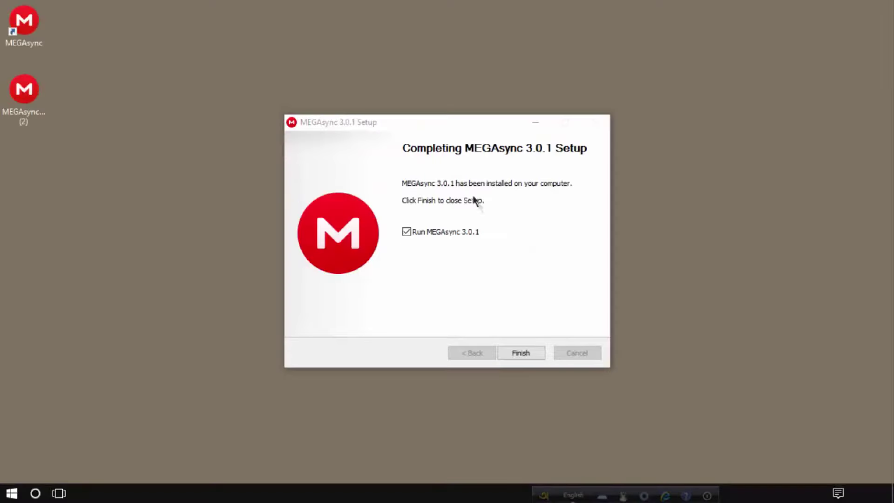
pyautogui.click(516, 358)
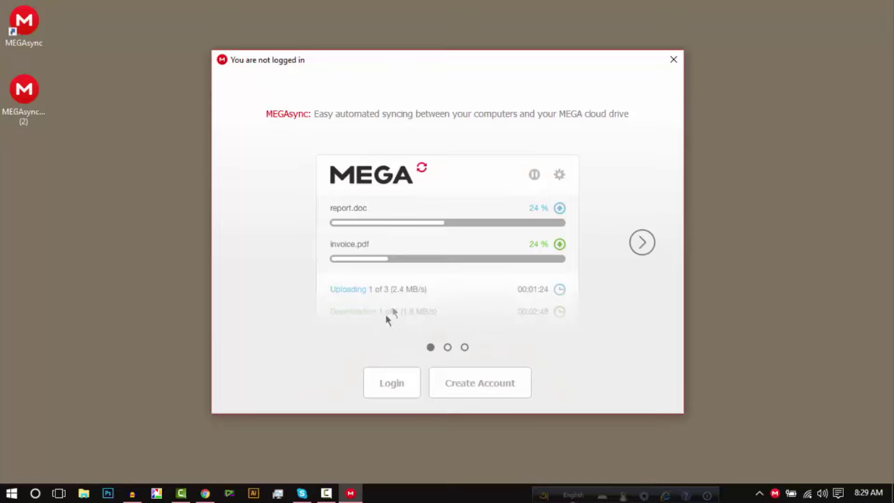
# Step: Log in to MEGAsync with the MEGA account's e-mail and password
pyautogui.click(382, 384)
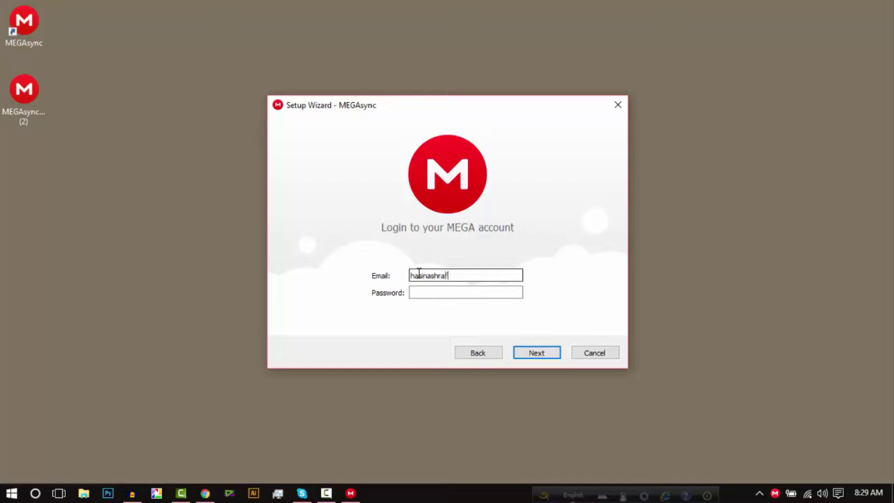
pyautogui.press('Tab')
pyautogui.write('••')
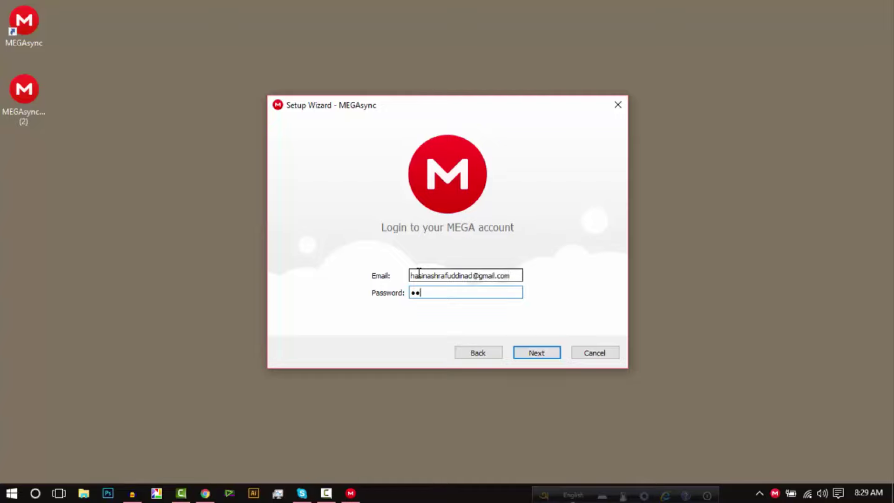
pyautogui.write('•••••')
pyautogui.press('BackSpace')
pyautogui.press('BackSpace')
pyautogui.press('BackSpace')
pyautogui.press('BackSpace')
pyautogui.press('BackSpace')
pyautogui.press('BackSpace')
pyautogui.press('BackSpace')
pyautogui.press('BackSpace')
pyautogui.press('BackSpace')
pyautogui.press('BackSpace')
pyautogui.press('BackSpace')
pyautogui.press('BackSpace')
pyautogui.press('BackSpace')
pyautogui.write('••••••••')
pyautogui.click(535, 351)
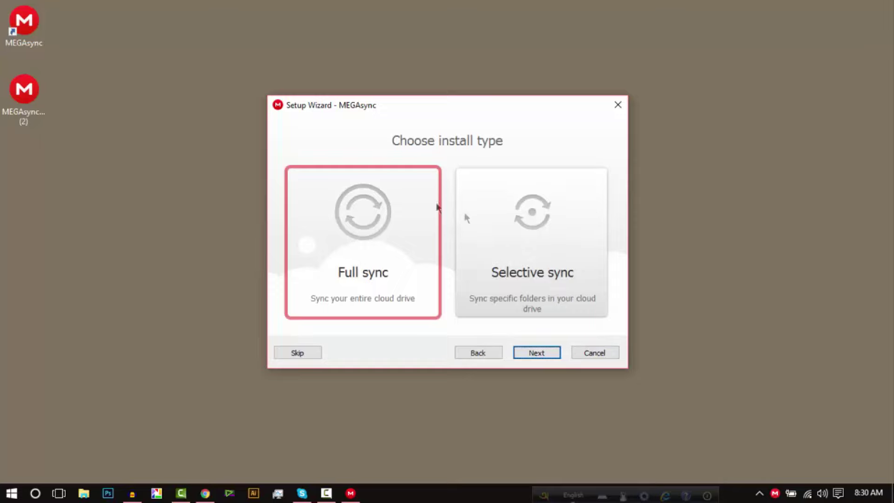
# Step: Pick Selective sync over Full sync and continue to the Documents\MEGAsync to /MEGAsync folder pairing
pyautogui.click(520, 241)
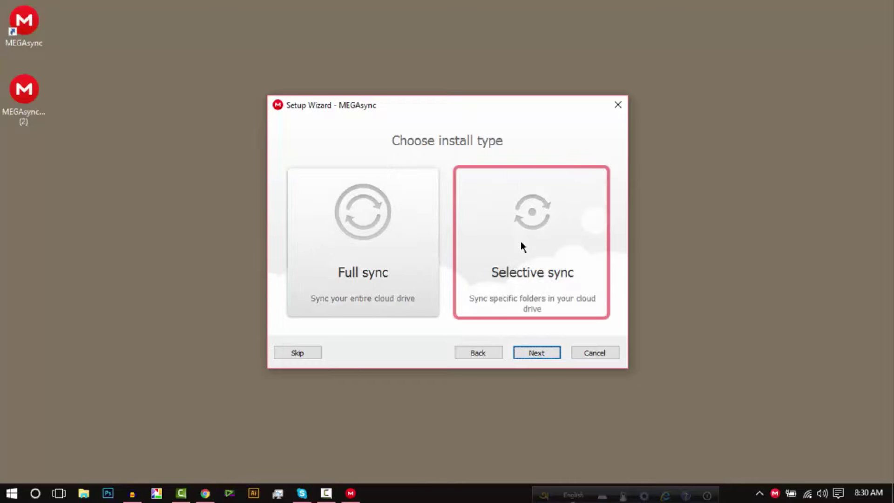
pyautogui.click(361, 248)
pyautogui.click(559, 250)
pyautogui.click(386, 259)
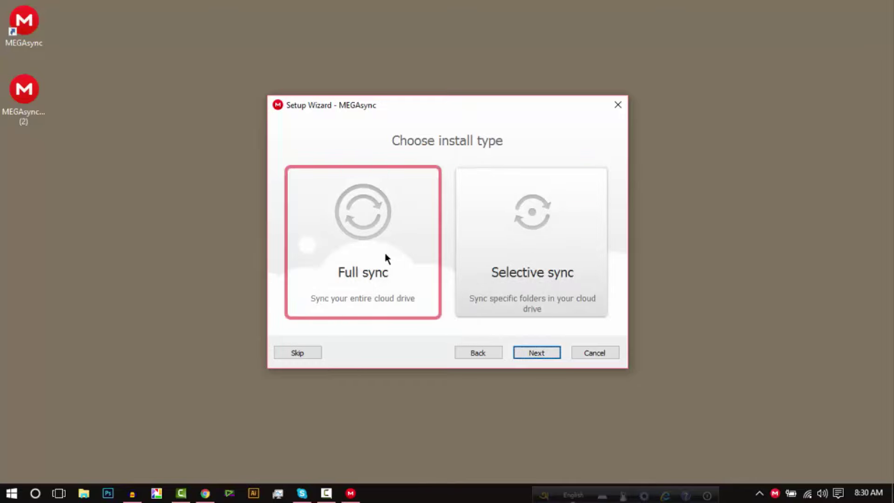
pyautogui.click(516, 223)
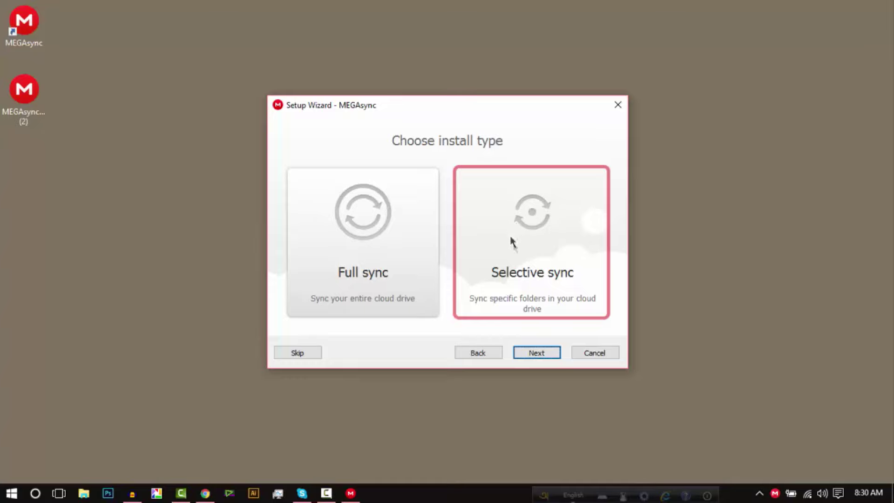
pyautogui.click(537, 353)
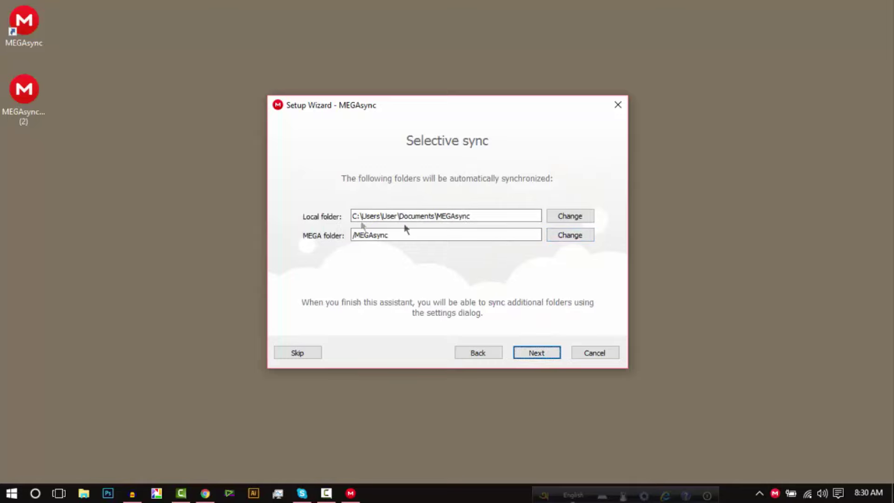
# Step: Create a new folder named 'Mega Tutorial' on Local Disk (E:) from the folder picker
pyautogui.click(576, 217)
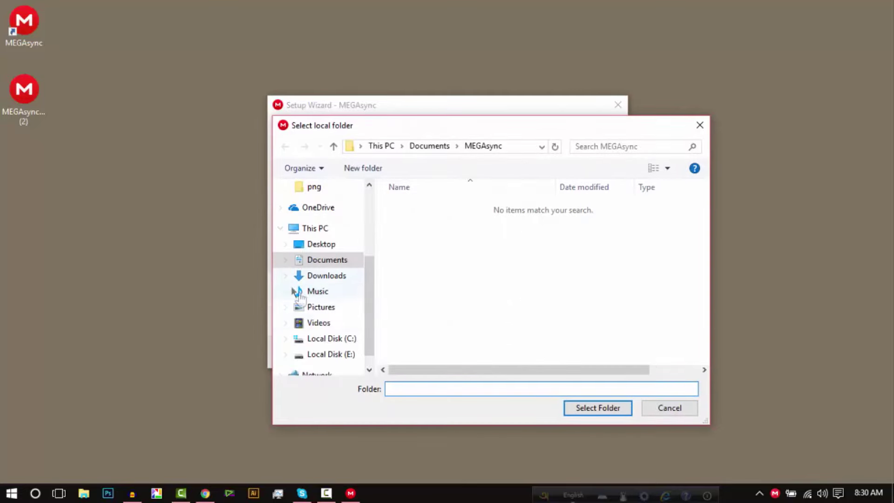
pyautogui.click(317, 359)
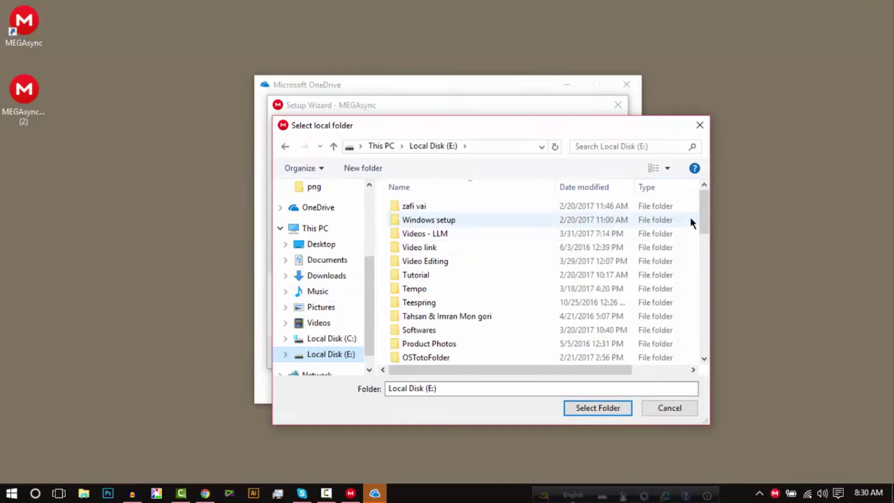
pyautogui.rightClick(693, 193)
pyautogui.click(686, 308)
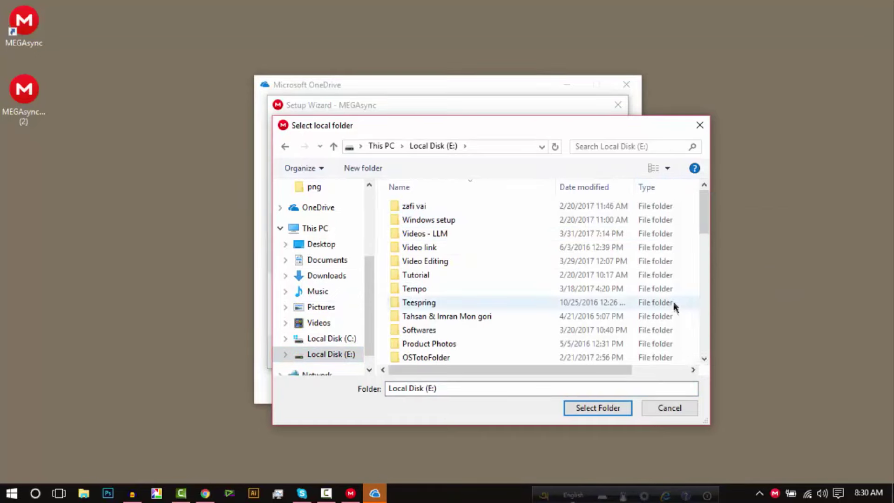
pyautogui.rightClick(675, 306)
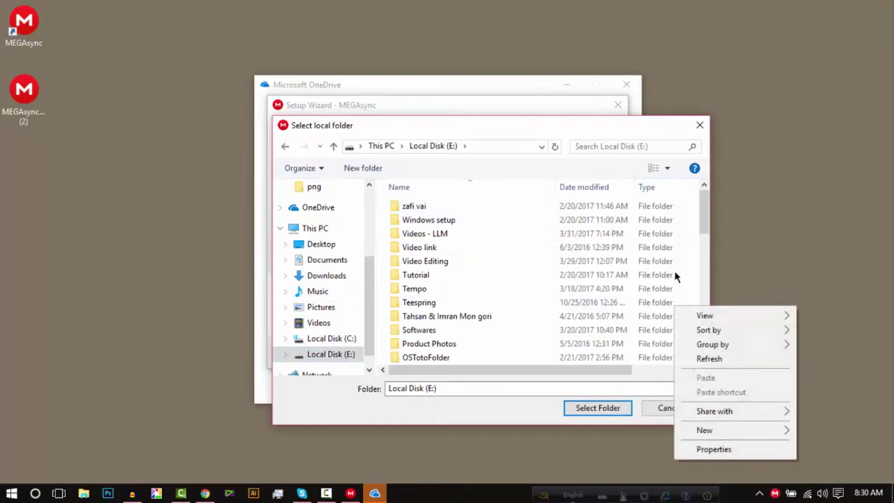
pyautogui.click(718, 428)
pyautogui.click(585, 254)
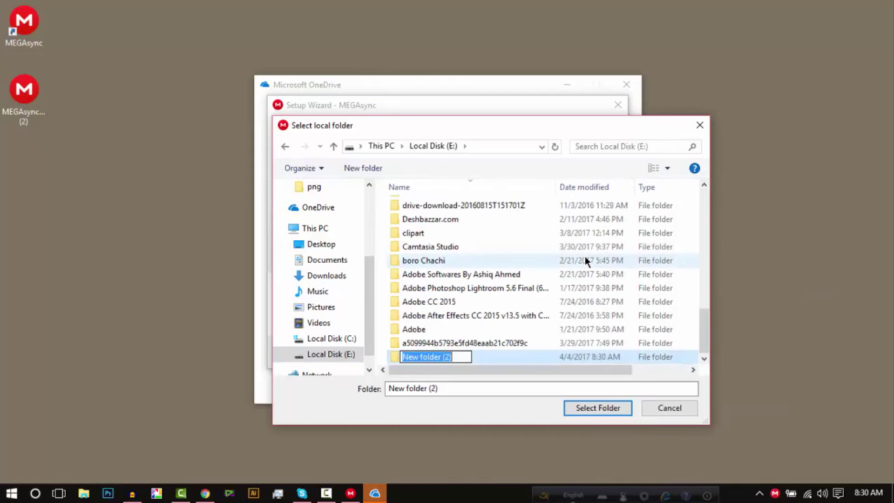
pyautogui.write('Me')
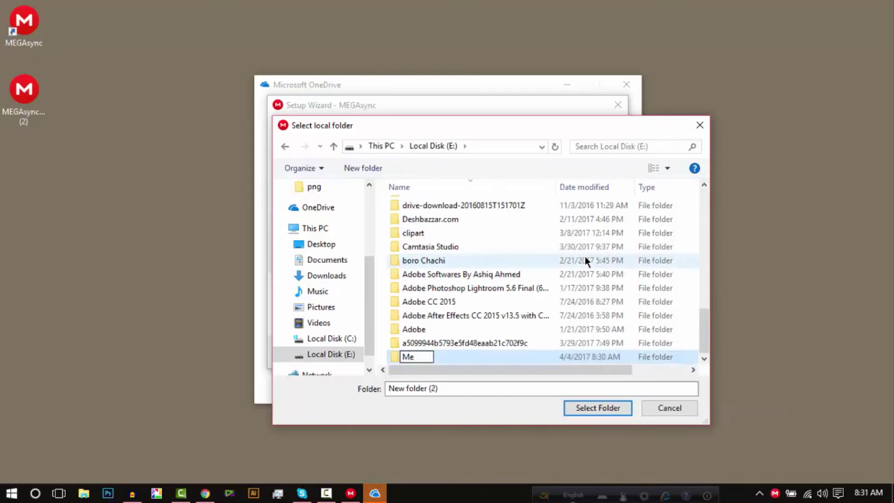
pyautogui.write('ga Tutorial')
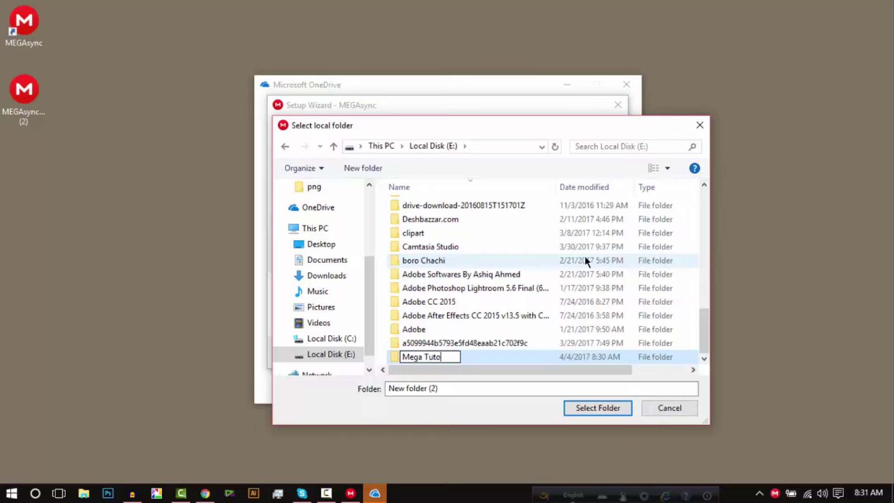
pyautogui.click(598, 412)
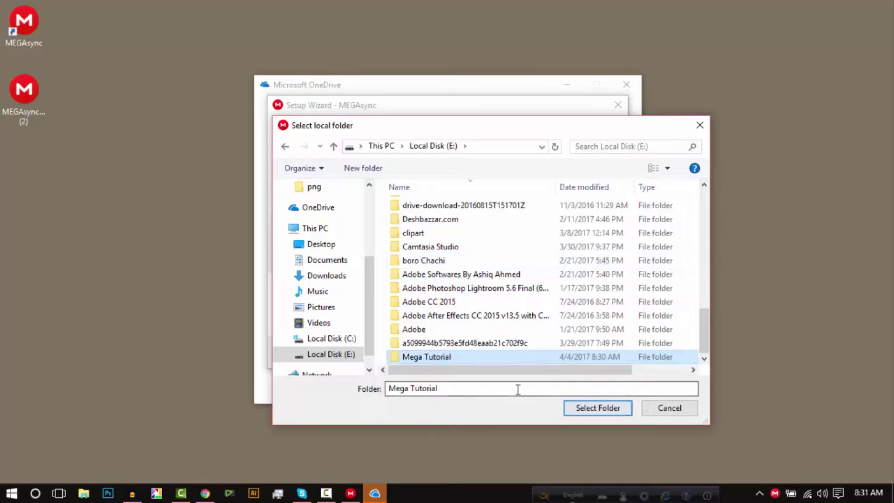
# Step: Use Mega Tutorial as the local sync folder, finish the MEGAsync wizard, and close OneDrive setup
pyautogui.click(600, 414)
pyautogui.click(538, 354)
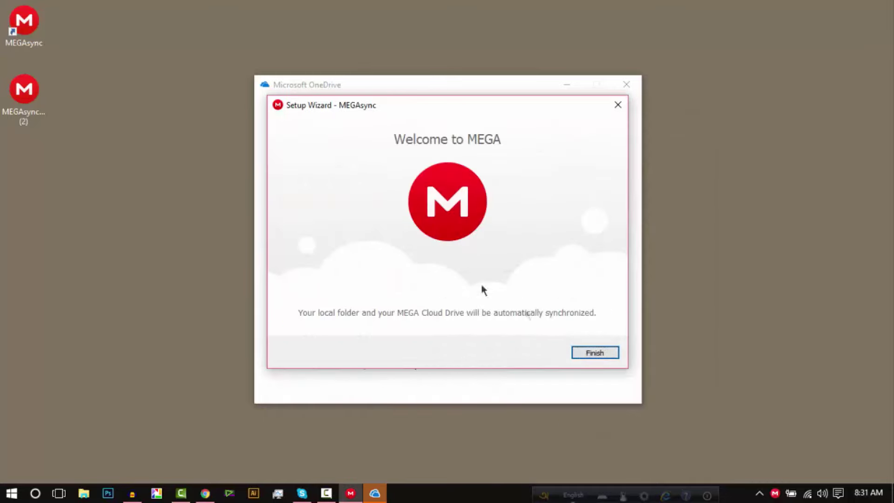
pyautogui.click(588, 353)
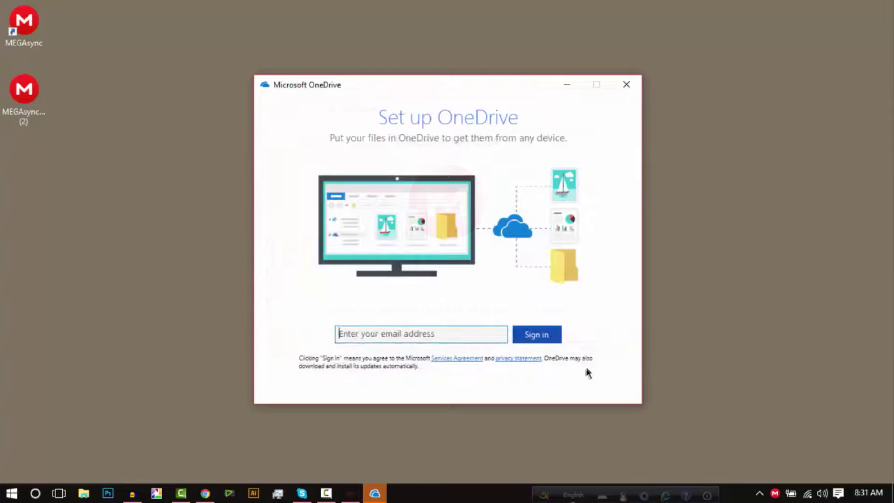
pyautogui.click(625, 88)
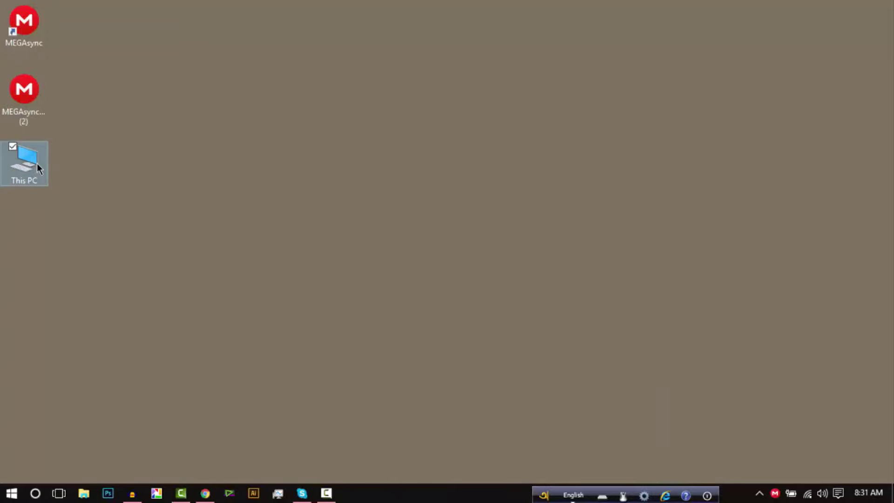
# Step: Browse from This PC to Local Disk (E:) and open the Mega Tutorial folder
pyautogui.doubleClick(39, 169)
pyautogui.click(324, 263)
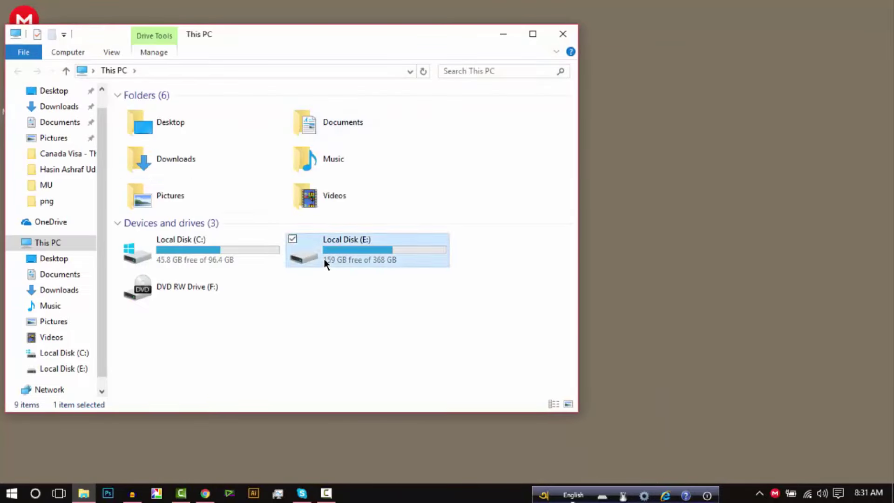
pyautogui.doubleClick(325, 264)
pyautogui.scroll(-5, 279, 209)
pyautogui.click(368, 150)
pyautogui.doubleClick(451, 131)
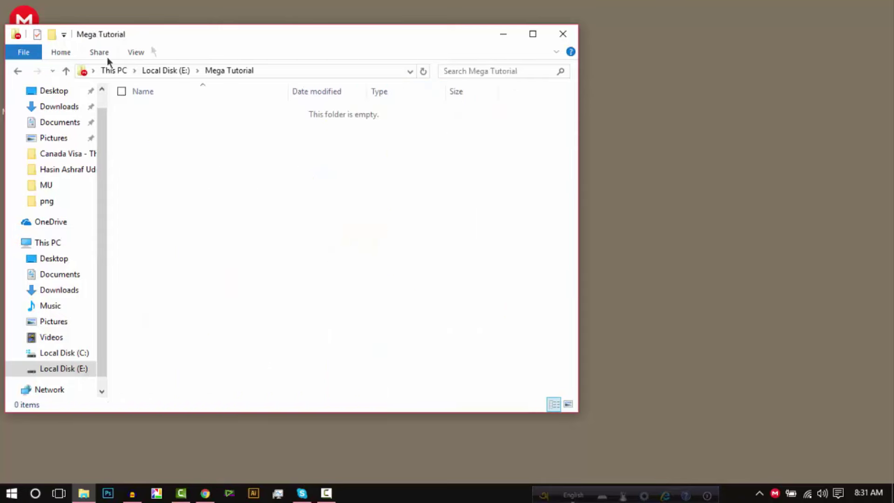
# Step: Reopen the empty Mega Tutorial folder, move its window right, and switch to the Songs folder
pyautogui.click(18, 71)
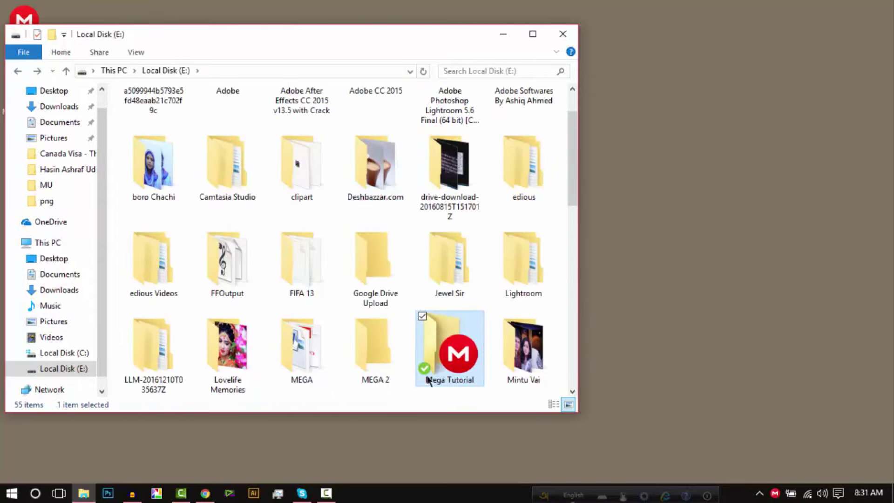
pyautogui.moveTo(443, 361)
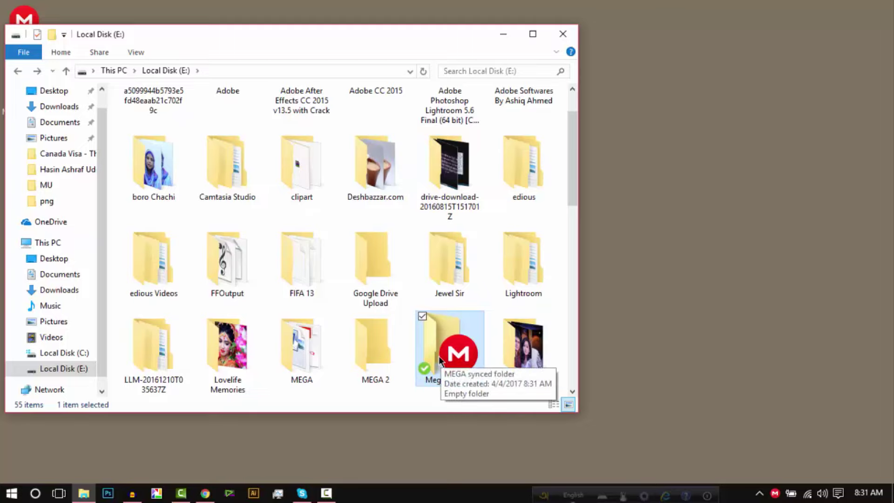
pyautogui.doubleClick(440, 361)
pyautogui.moveTo(391, 35); pyautogui.dragTo(624, 28)
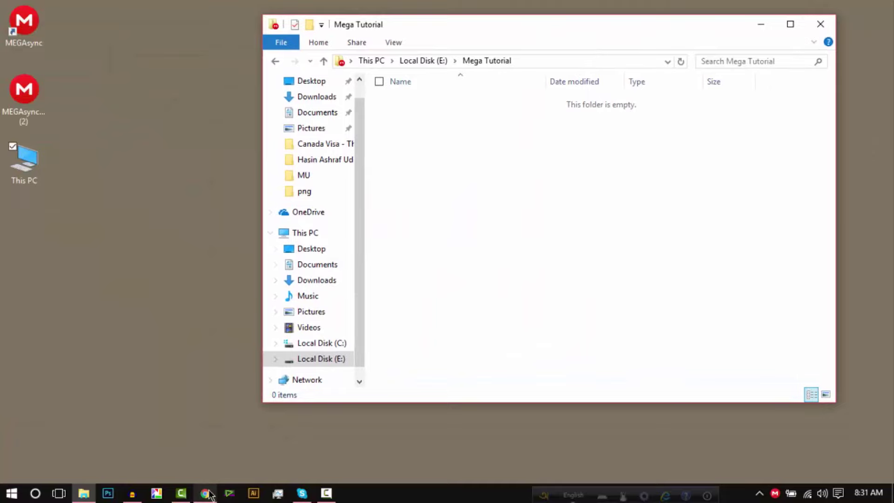
pyautogui.moveTo(210, 495)
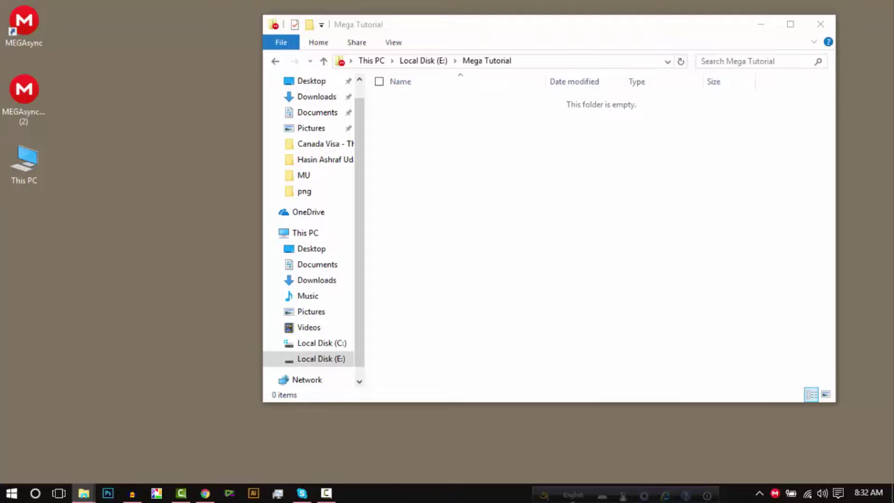
pyautogui.hotkey('alt', 'Tab')
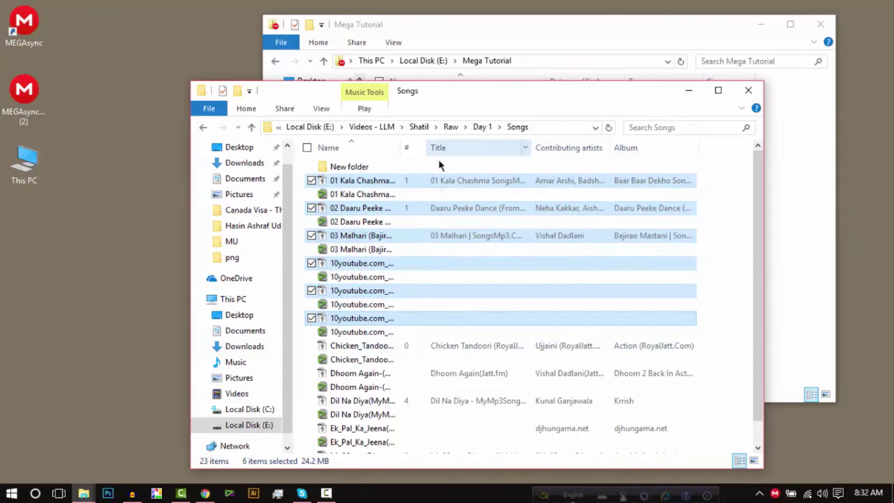
# Step: Paste the six MP3s (24.2 MB) into Mega Tutorial, check MEGA upload progress, then minimize Explorer
pyautogui.press('super+Down')
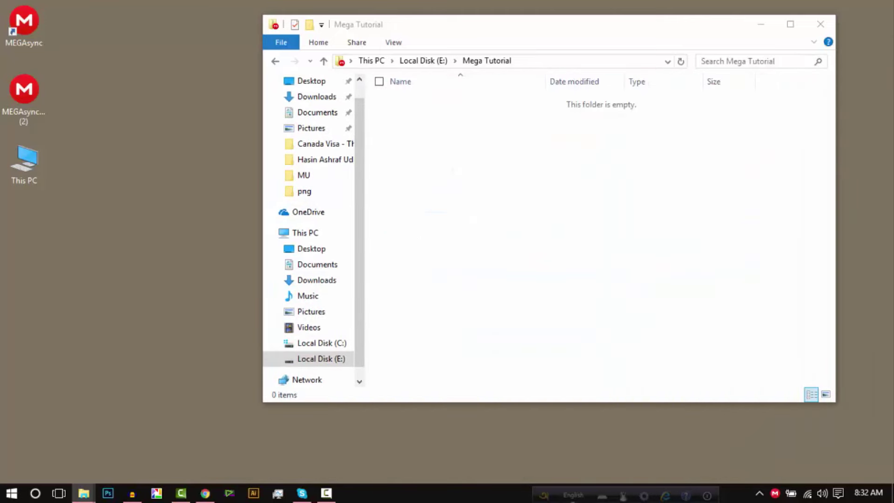
pyautogui.rightClick(445, 153)
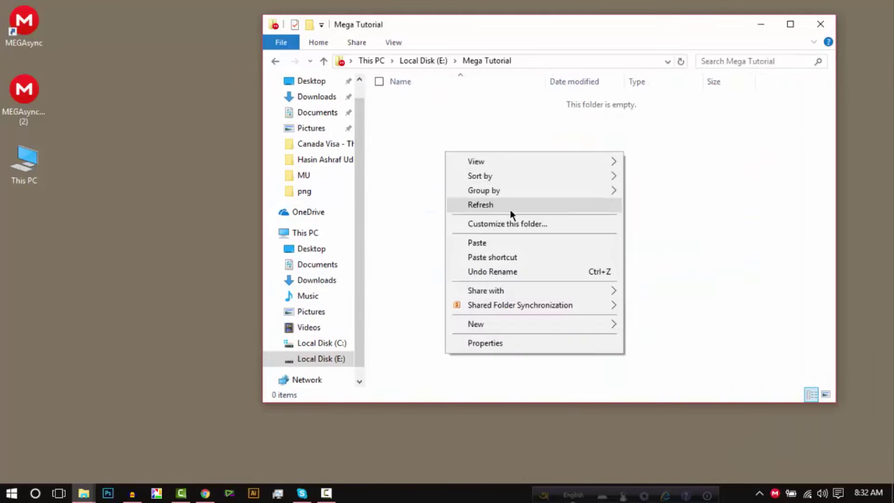
pyautogui.click(505, 245)
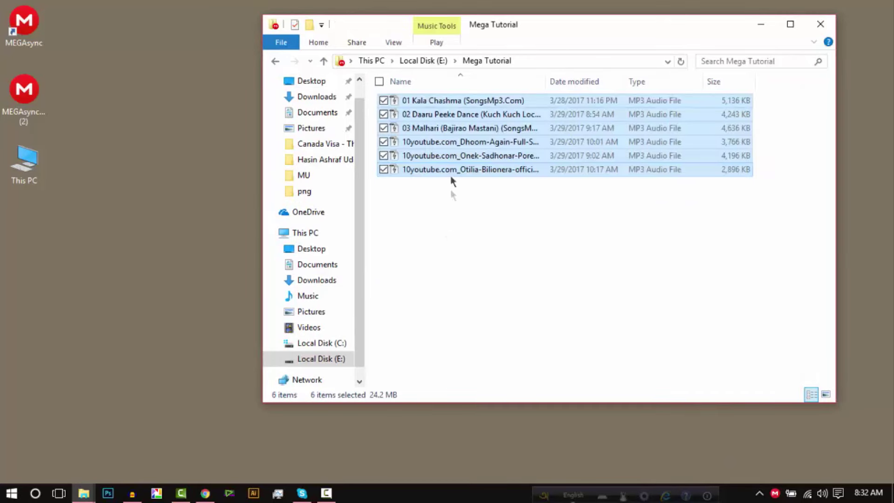
pyautogui.click(775, 495)
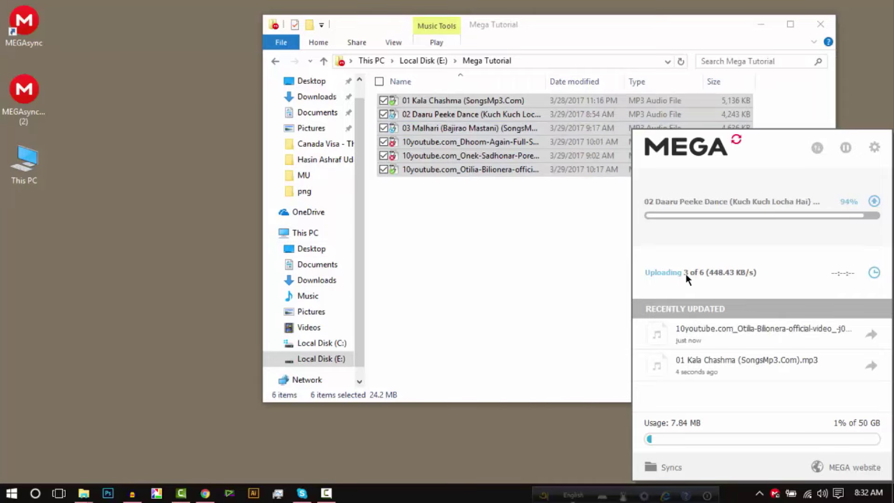
pyautogui.doubleClick(503, 29)
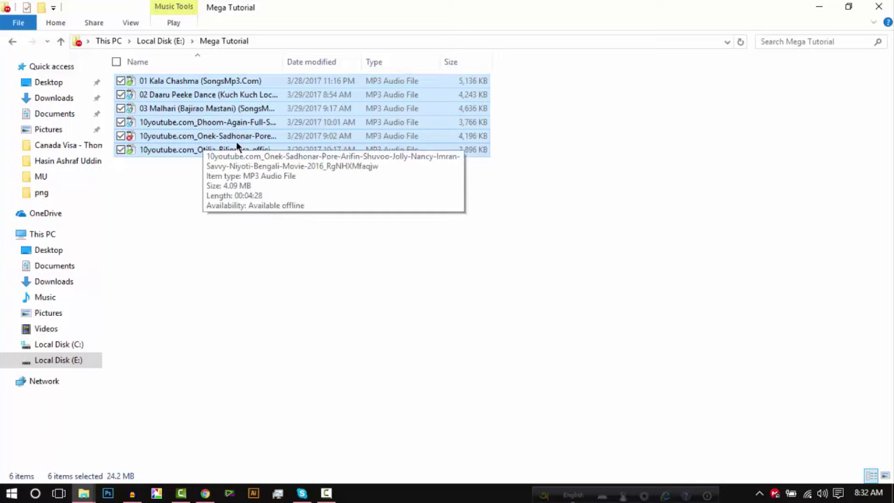
pyautogui.click(819, 7)
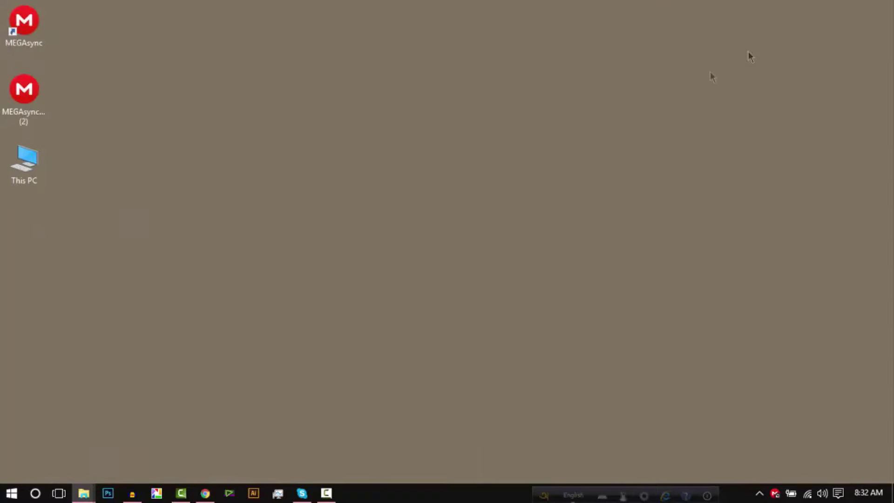